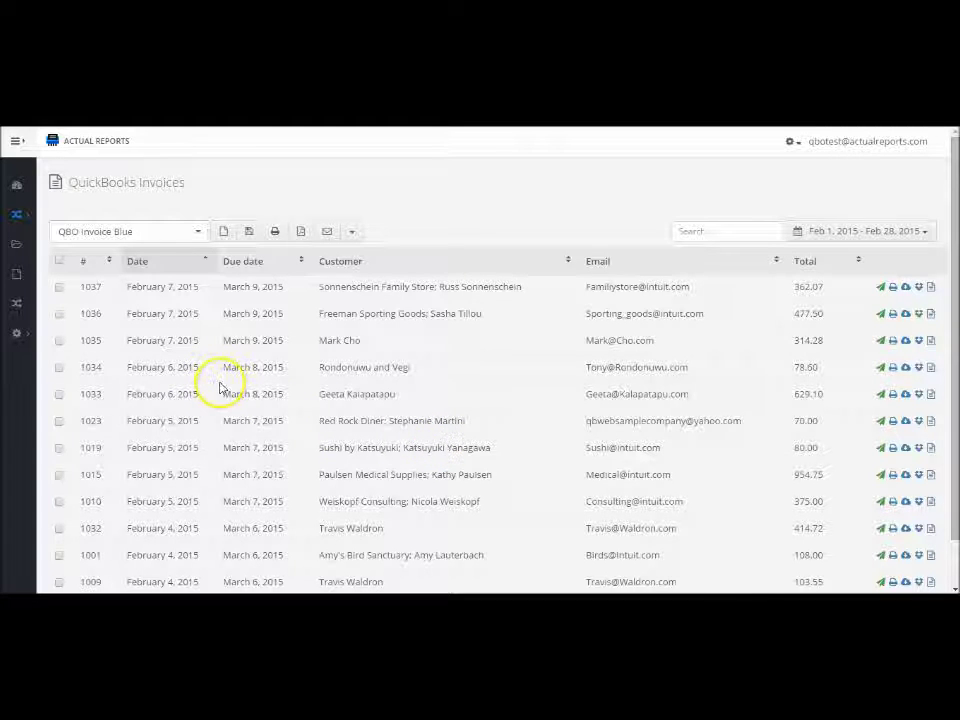
# Expand the left navigation sidebar to show the full menu beside the invoice list.
pyautogui.click(15, 141)
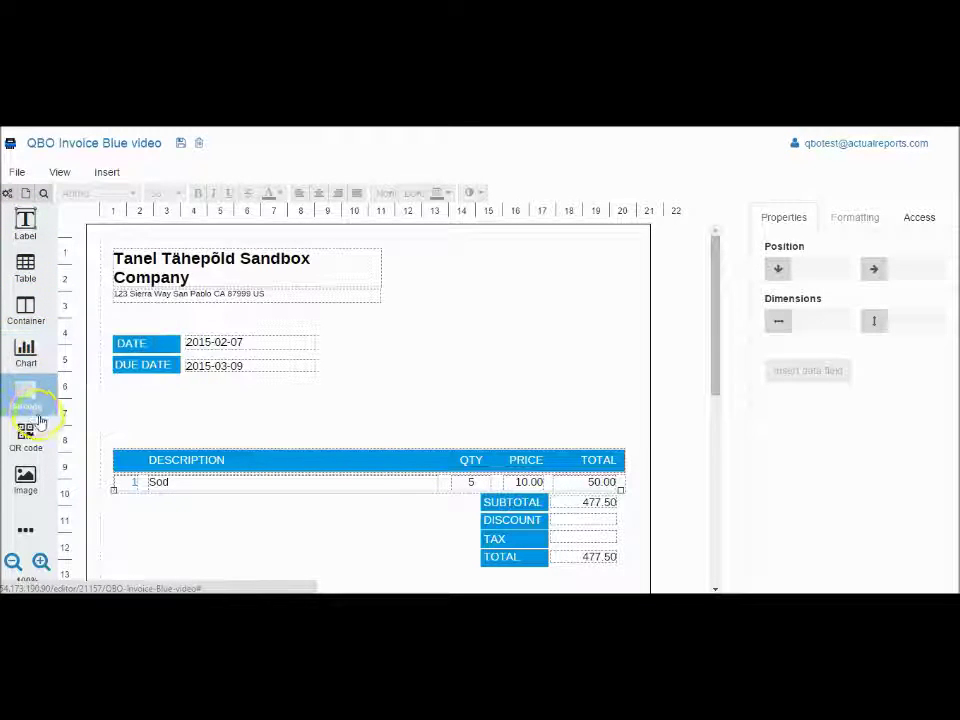
# Reveal the extra insert items in the invoice template editor.
pyautogui.click(37, 530)
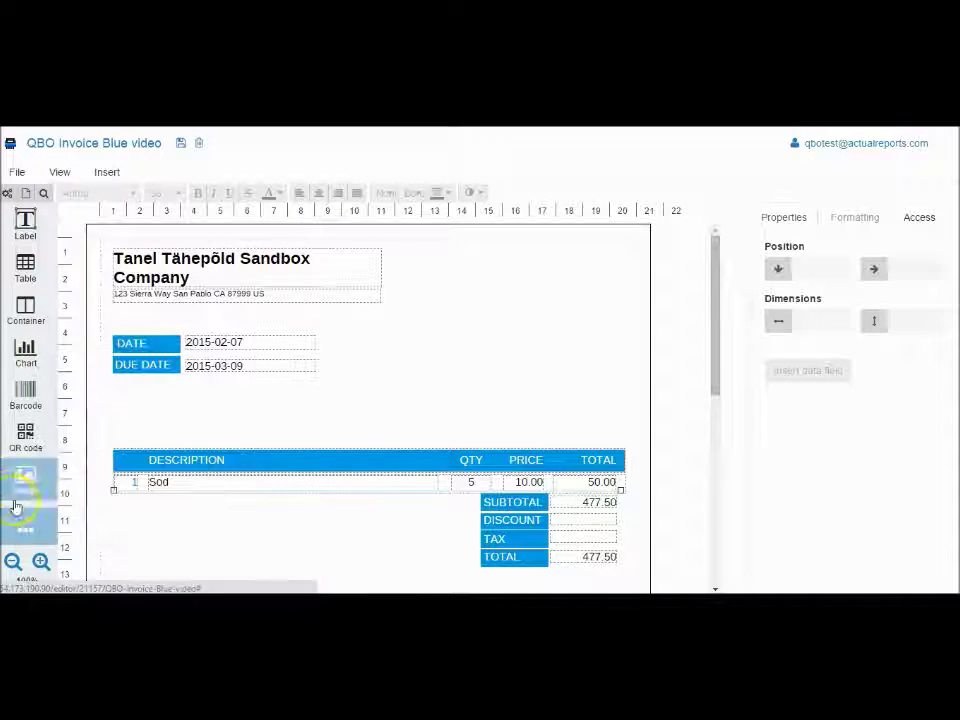
# Add a horizontal line above the invoice's item table.
pyautogui.click(25, 533)
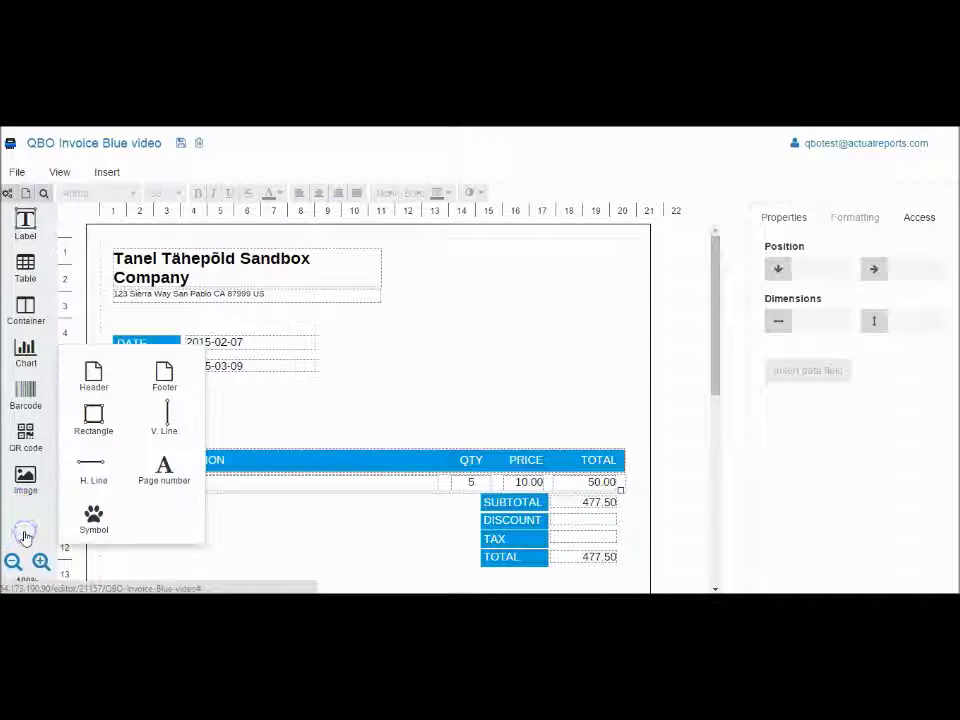
pyautogui.click(96, 478)
pyautogui.click(228, 452)
# Place a top-right label bound to the CustomerInfo CompanyName field, found by searching 'NAME'.
pyautogui.click(279, 274)
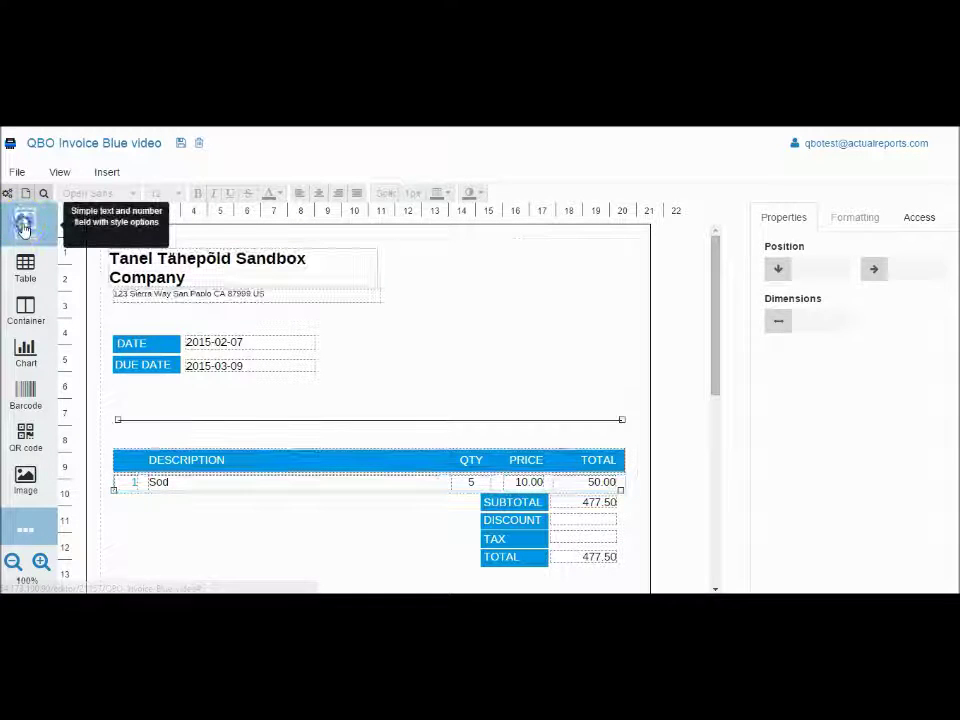
pyautogui.moveTo(24, 221); pyautogui.dragTo(568, 273)
pyautogui.click(821, 377)
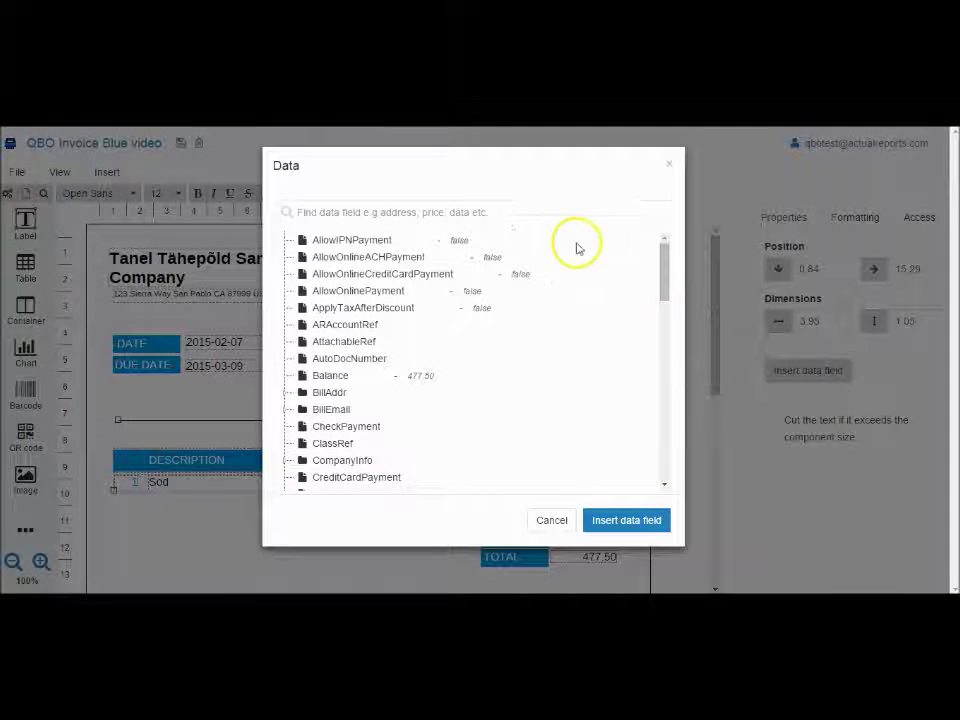
pyautogui.click(536, 213)
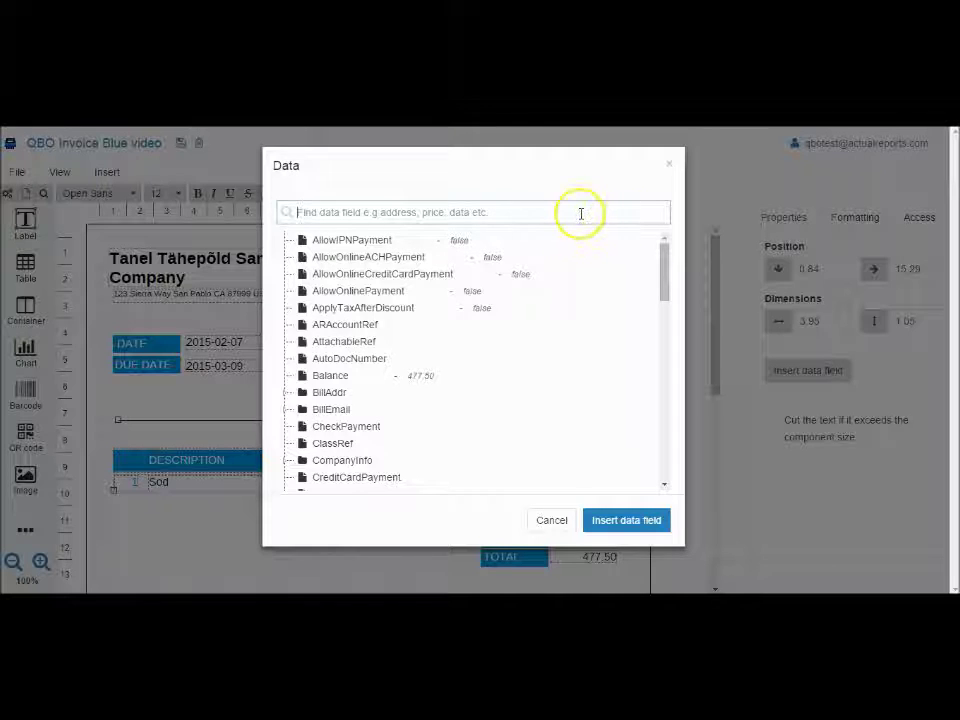
pyautogui.write('NAME')
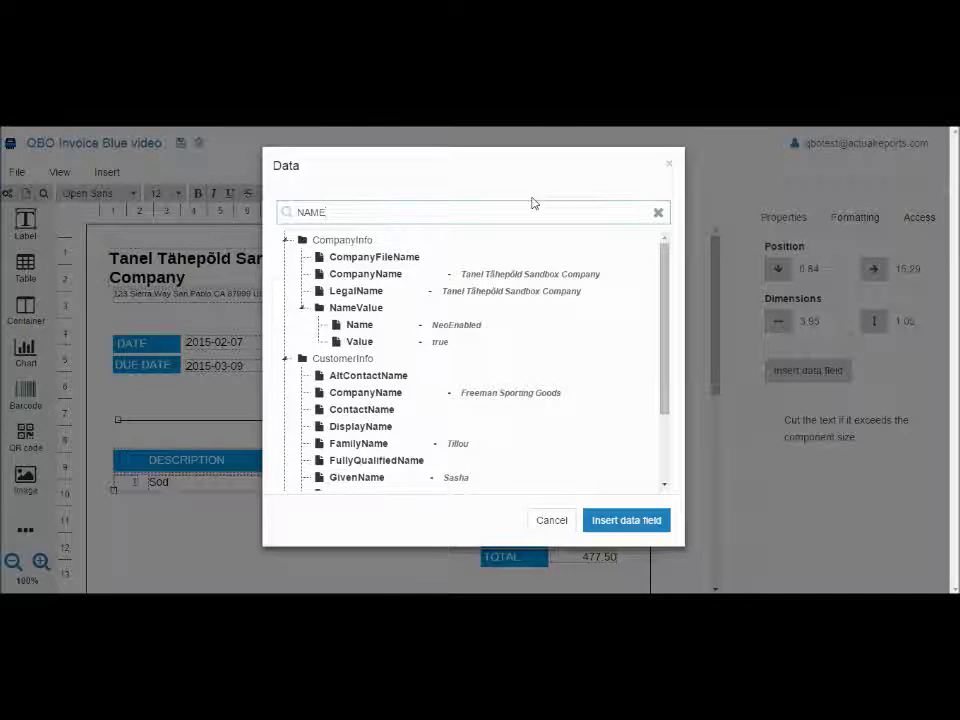
pyautogui.doubleClick(543, 395)
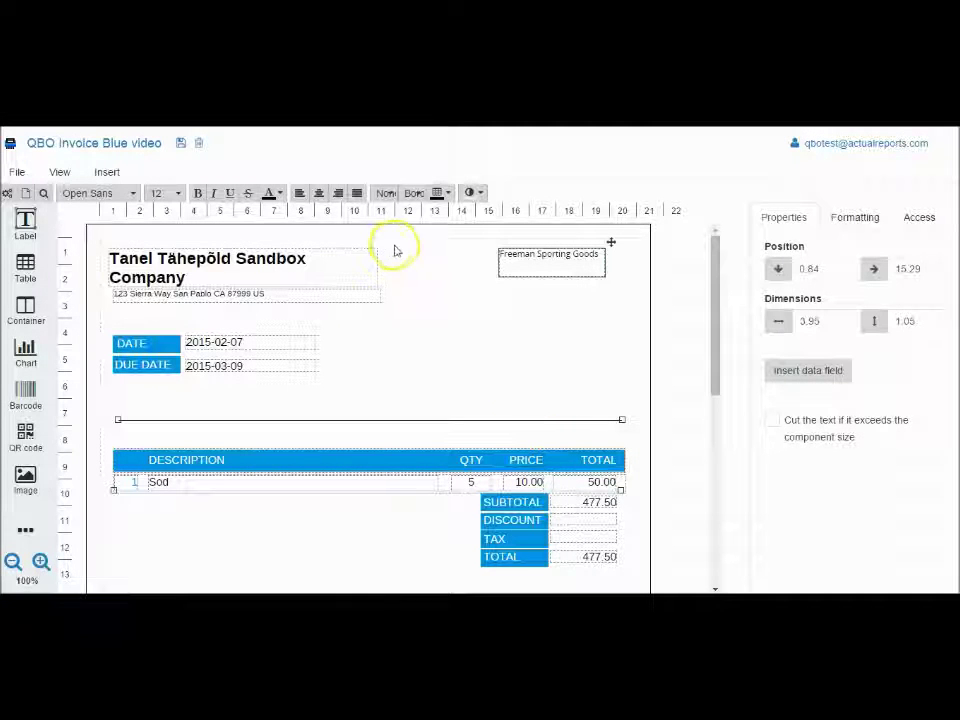
# Format the customer name label in Folio font, size 18, green text.
pyautogui.click(131, 196)
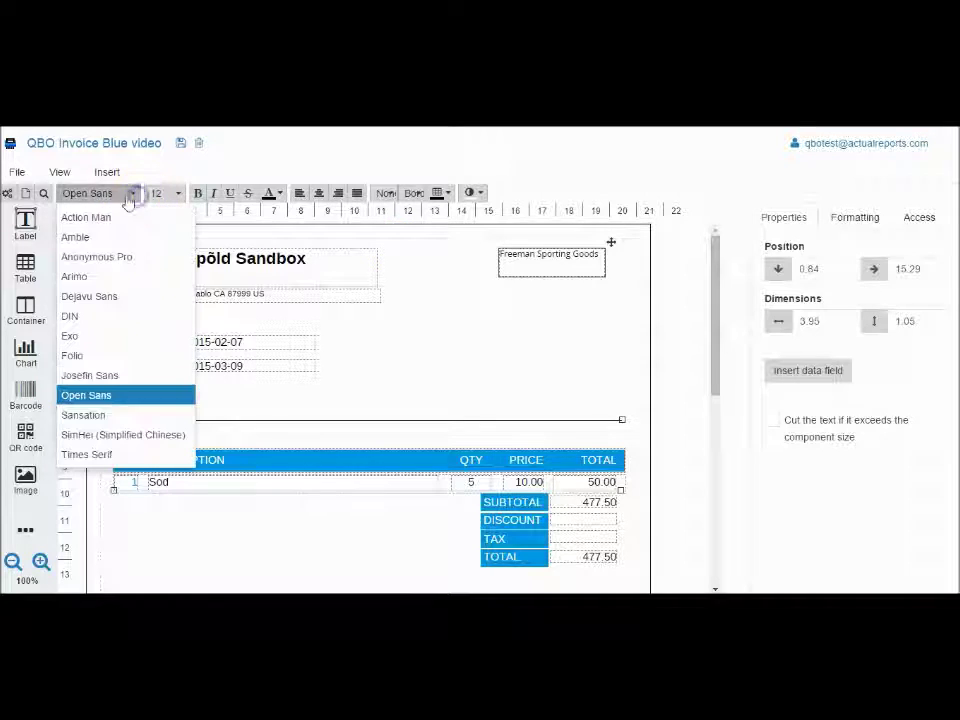
pyautogui.click(108, 357)
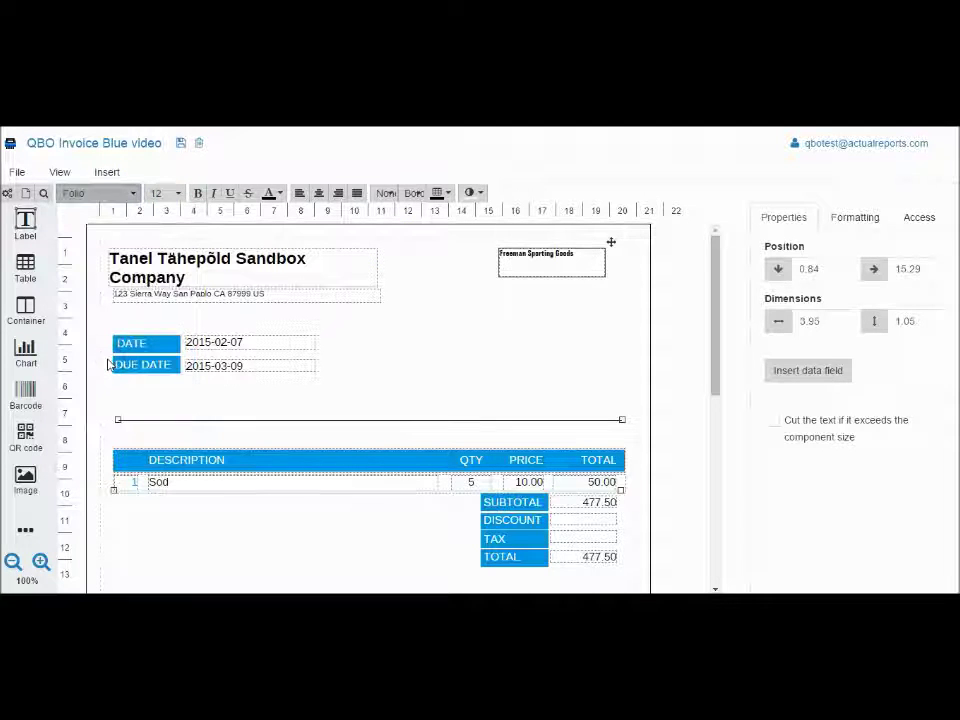
pyautogui.click(177, 193)
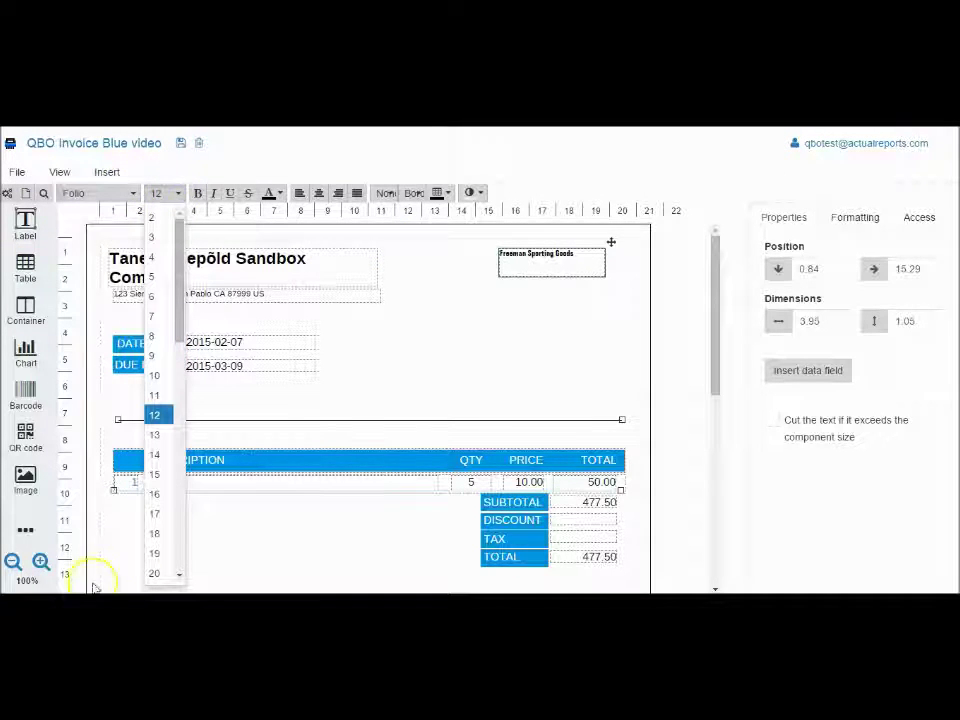
pyautogui.click(156, 531)
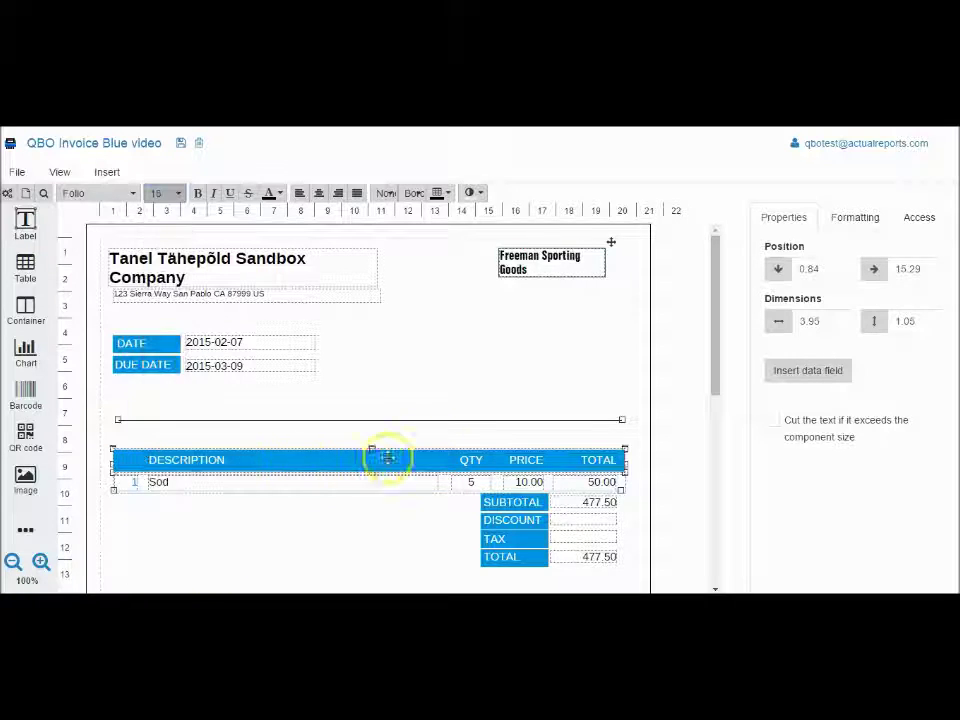
pyautogui.click(280, 196)
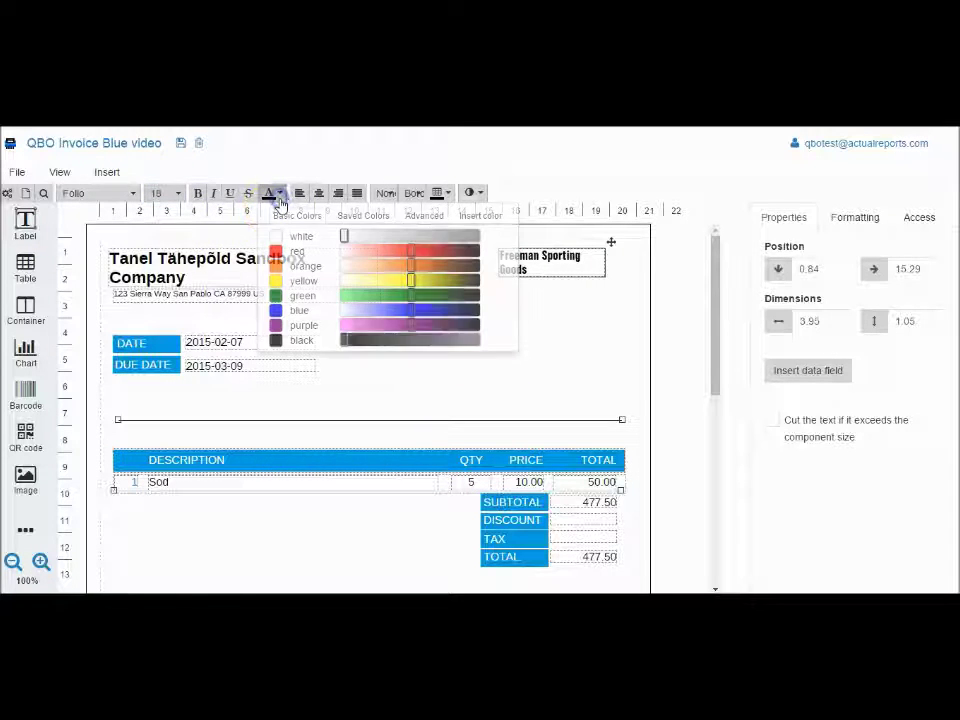
pyautogui.click(303, 296)
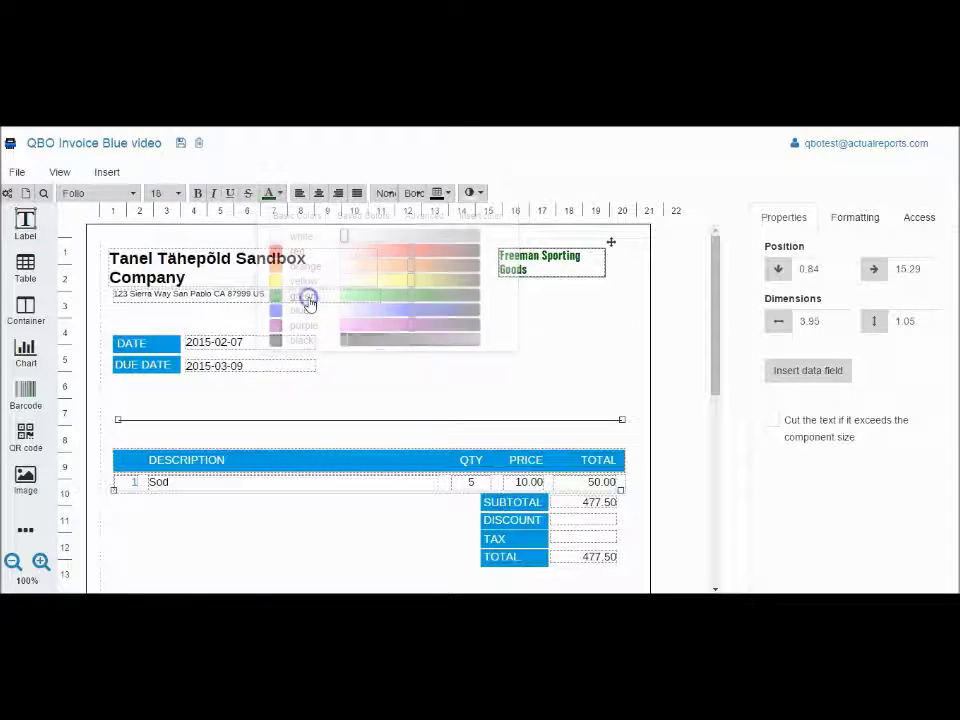
pyautogui.click(523, 368)
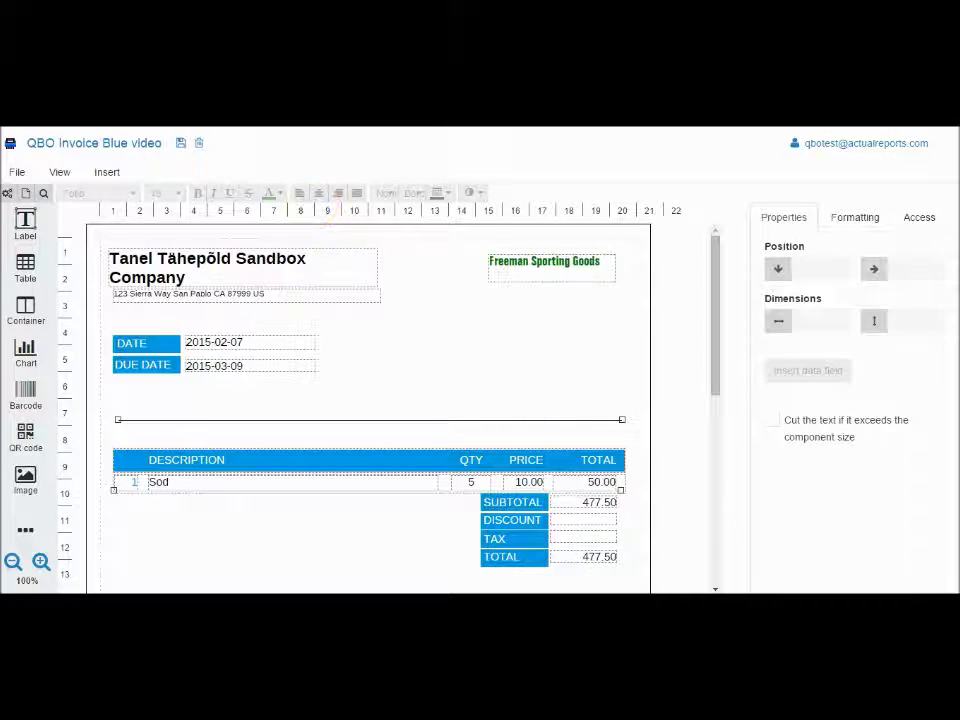
pyautogui.click(555, 273)
pyautogui.rightClick(556, 274)
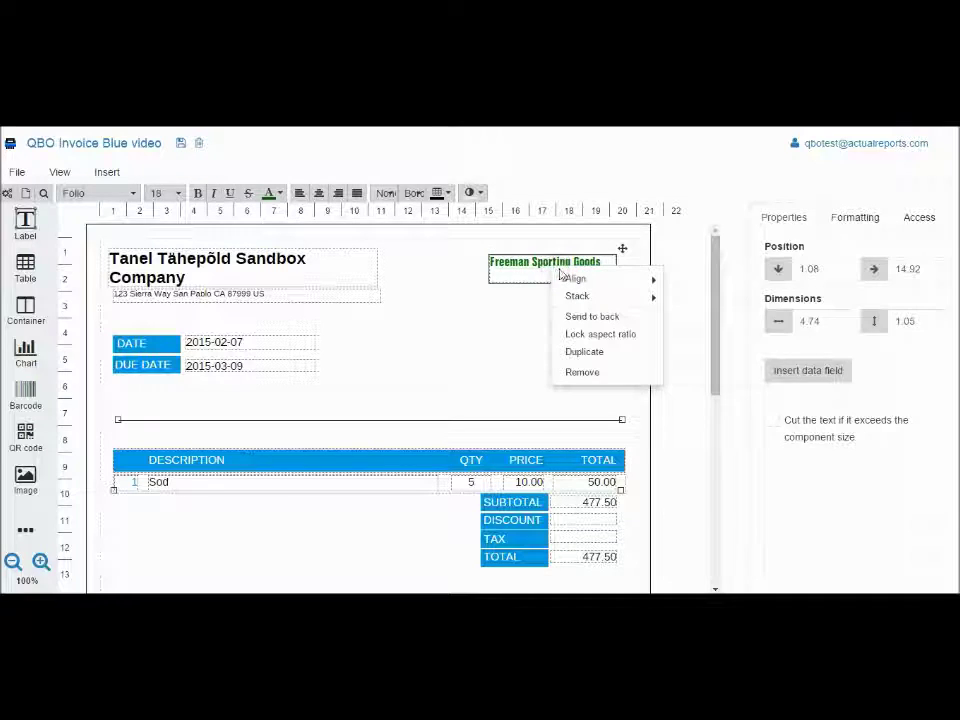
# Duplicate the customer name label below the original and clear its CompanyName field.
pyautogui.click(612, 352)
pyautogui.click(565, 270)
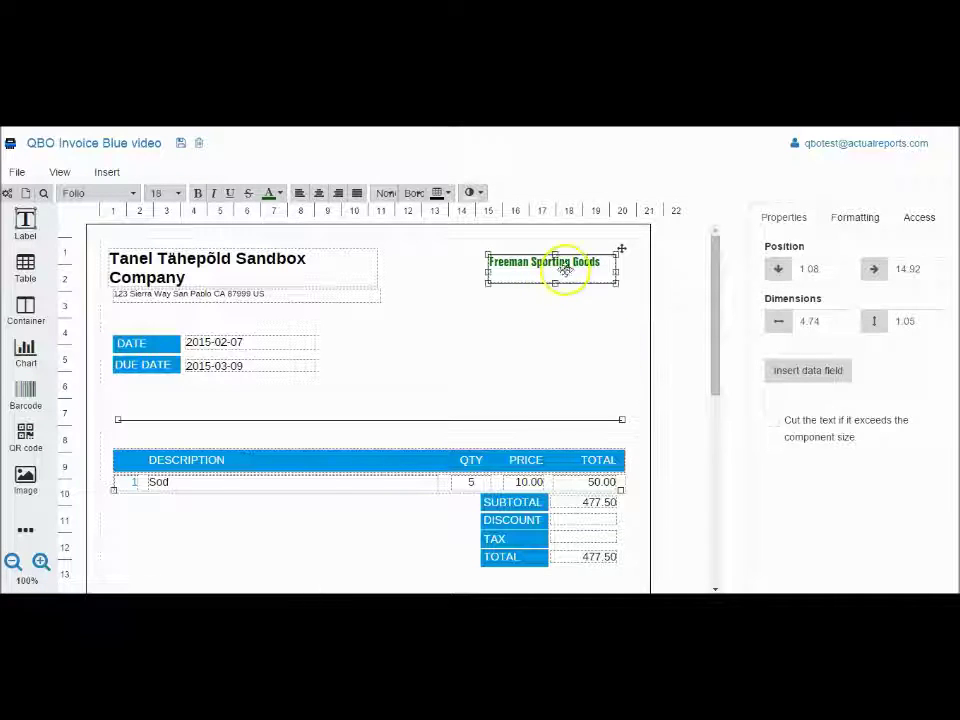
pyautogui.moveTo(565, 270); pyautogui.dragTo(567, 298)
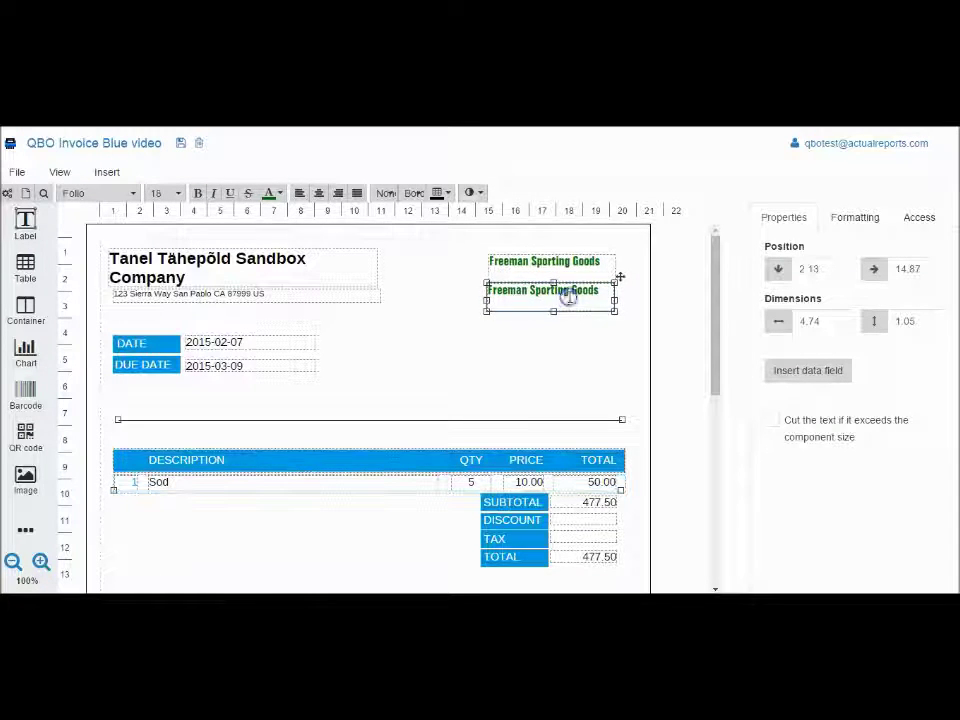
pyautogui.doubleClick(567, 298)
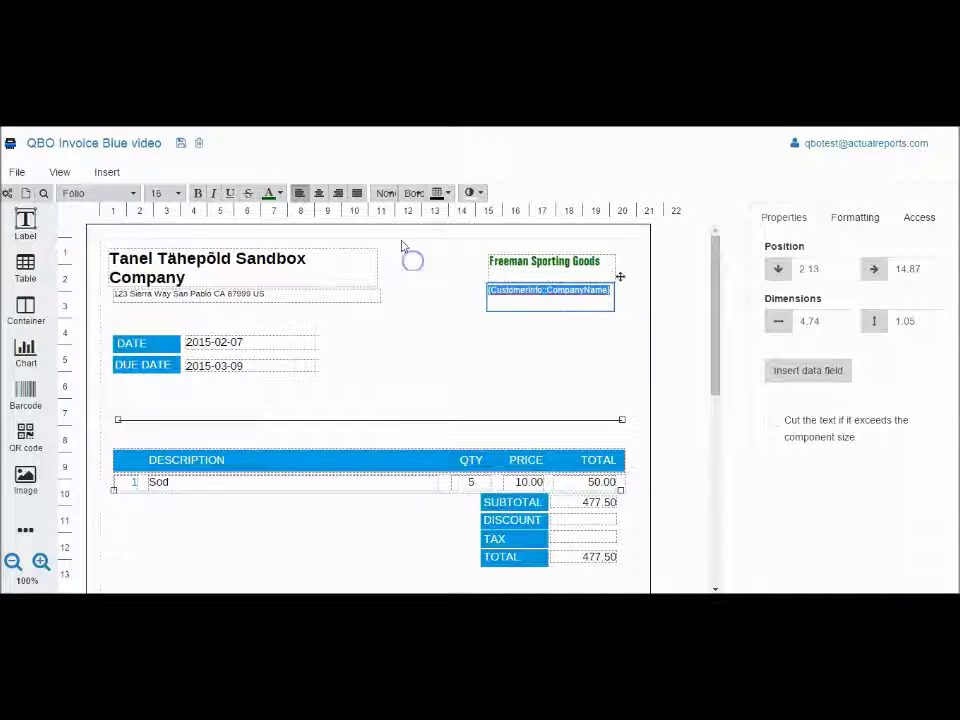
pyautogui.press('Delete')
# Insert the BillAddr Line1 field into the copy and position it under the customer label.
pyautogui.click(826, 376)
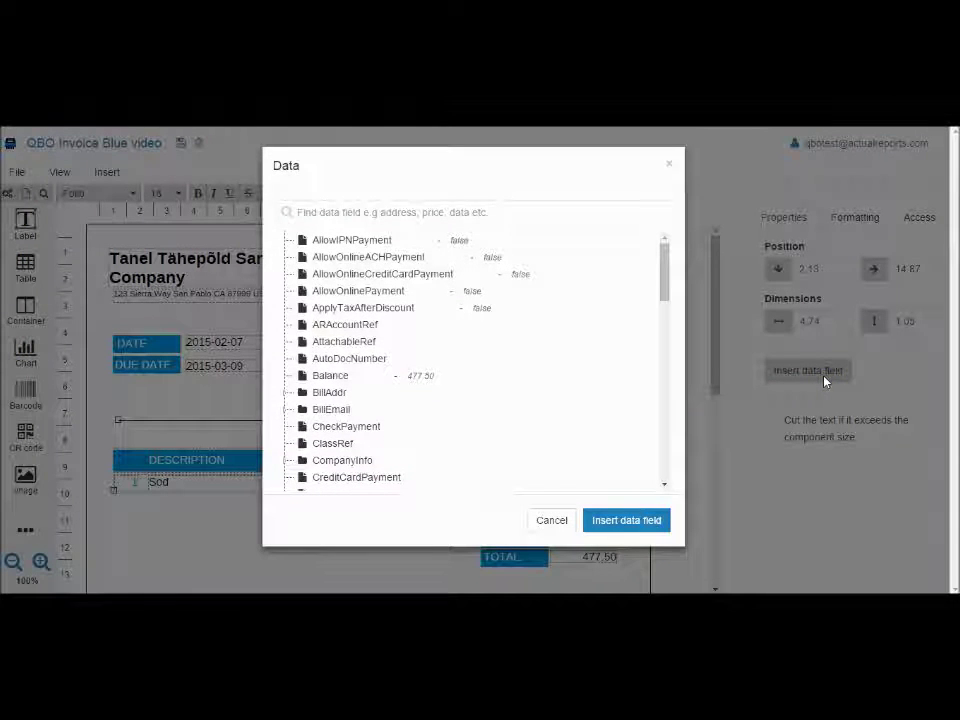
pyautogui.click(557, 206)
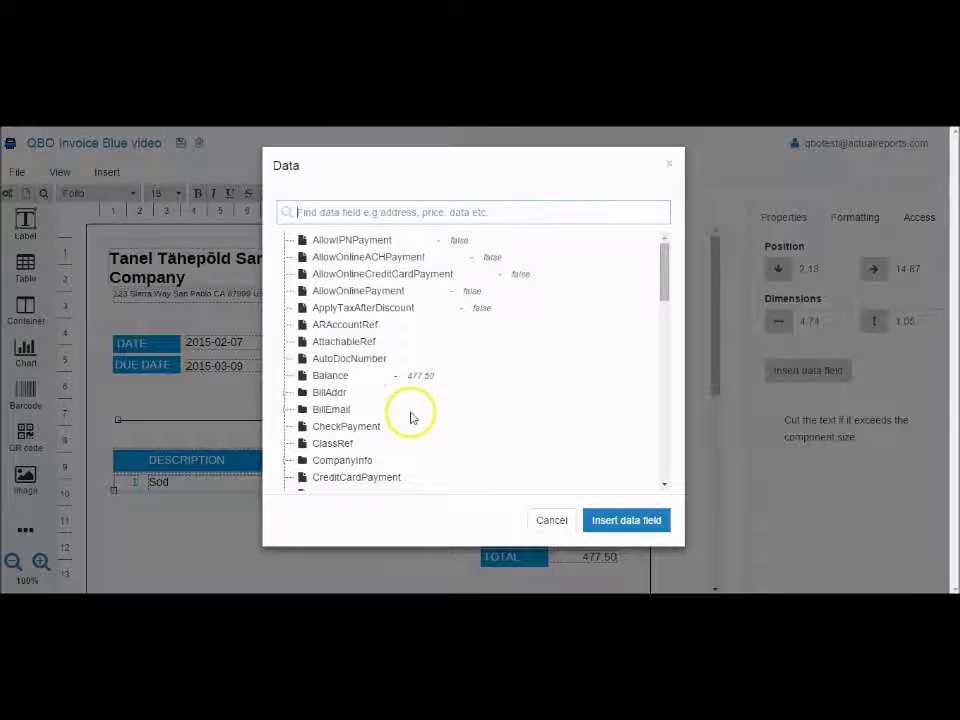
pyautogui.click(286, 393)
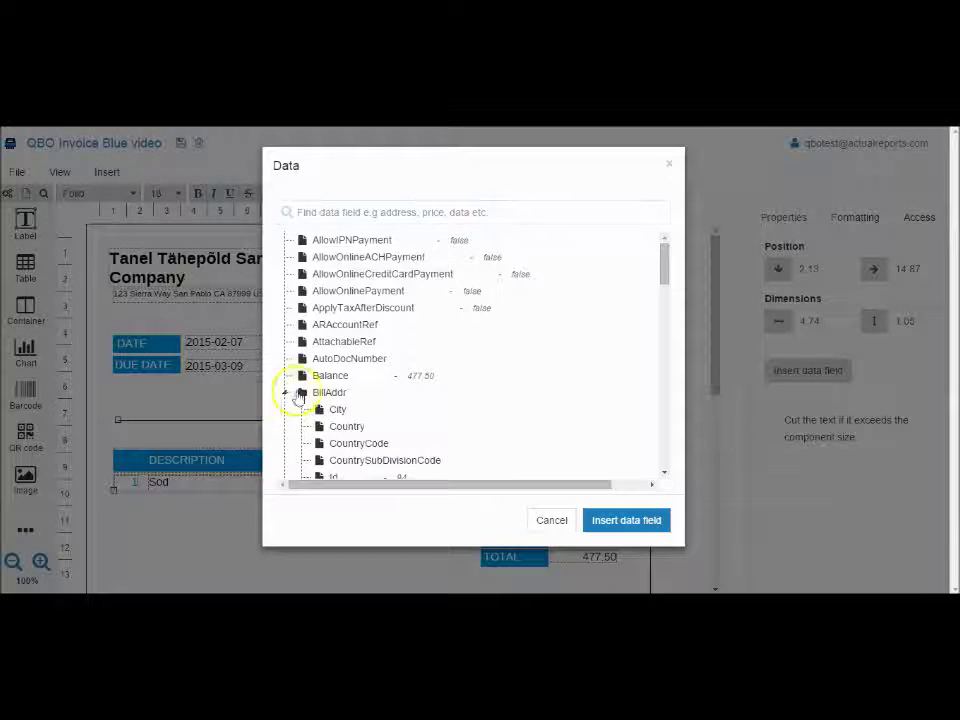
pyautogui.scroll(-1, 480, 411)
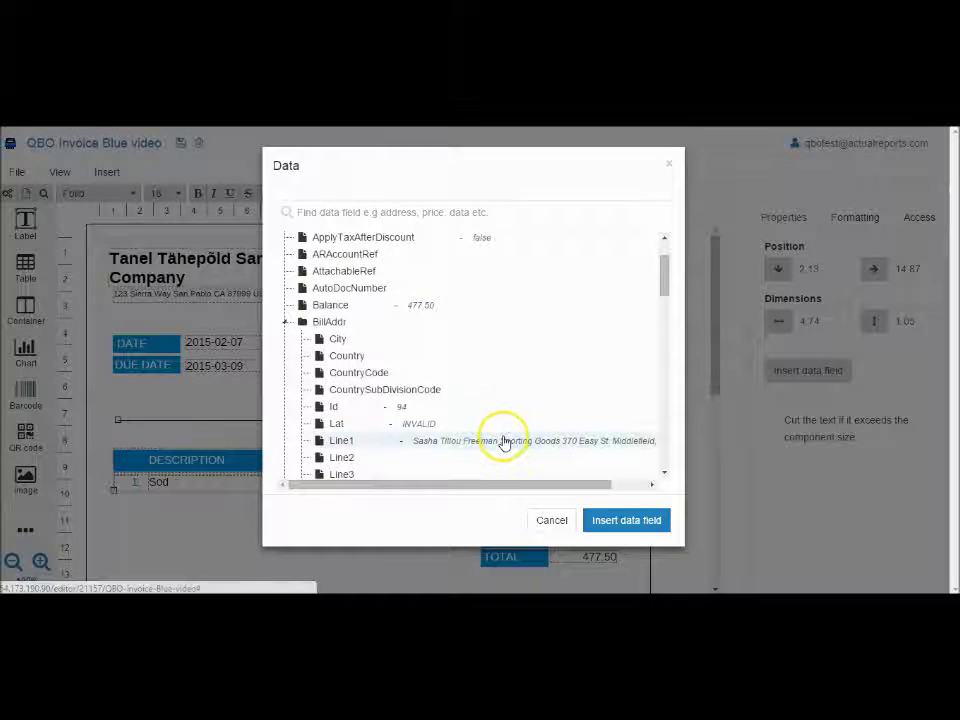
pyautogui.doubleClick(500, 444)
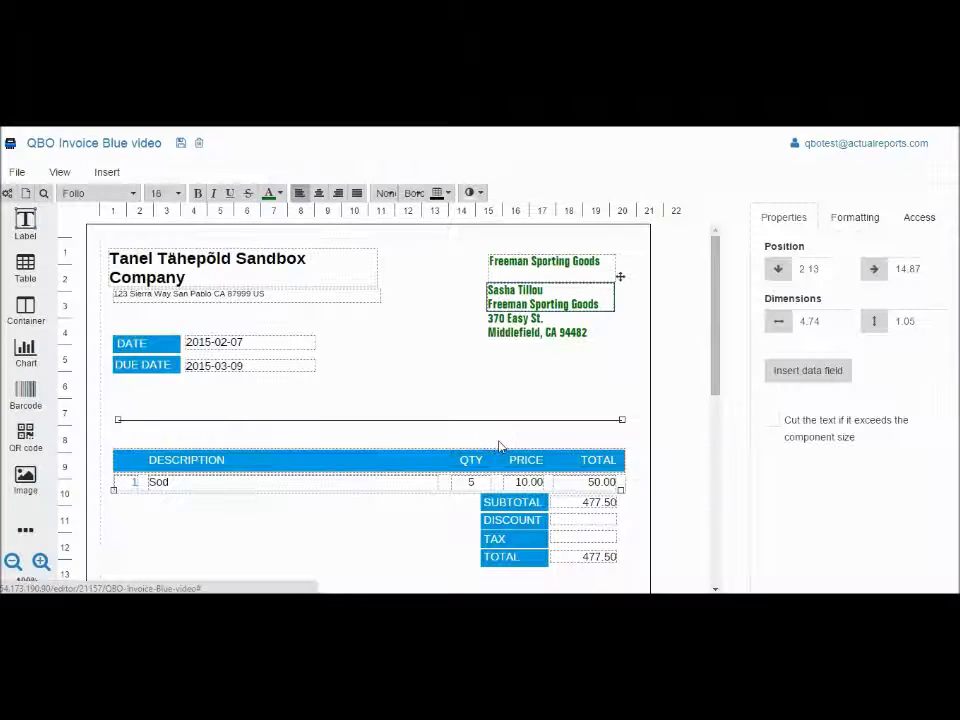
pyautogui.moveTo(587, 306); pyautogui.dragTo(555, 342)
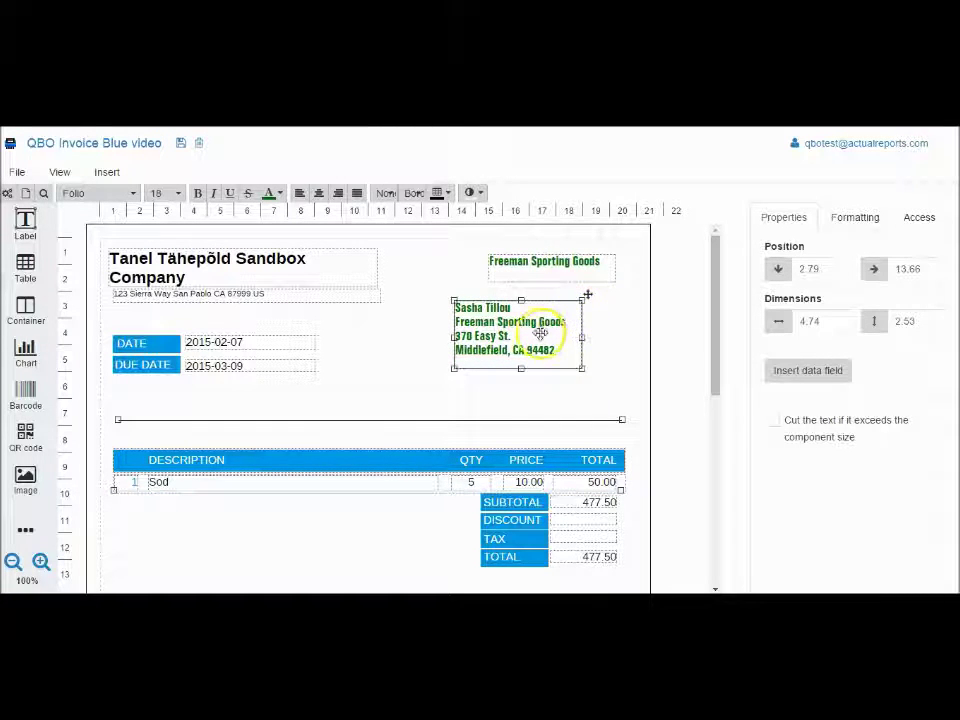
# Left-align the customer label and address block together using Align > Left.
pyautogui.moveTo(408, 249); pyautogui.dragTo(631, 408)
pyautogui.click(534, 276)
pyautogui.rightClick(535, 279)
pyautogui.moveTo(574, 290)
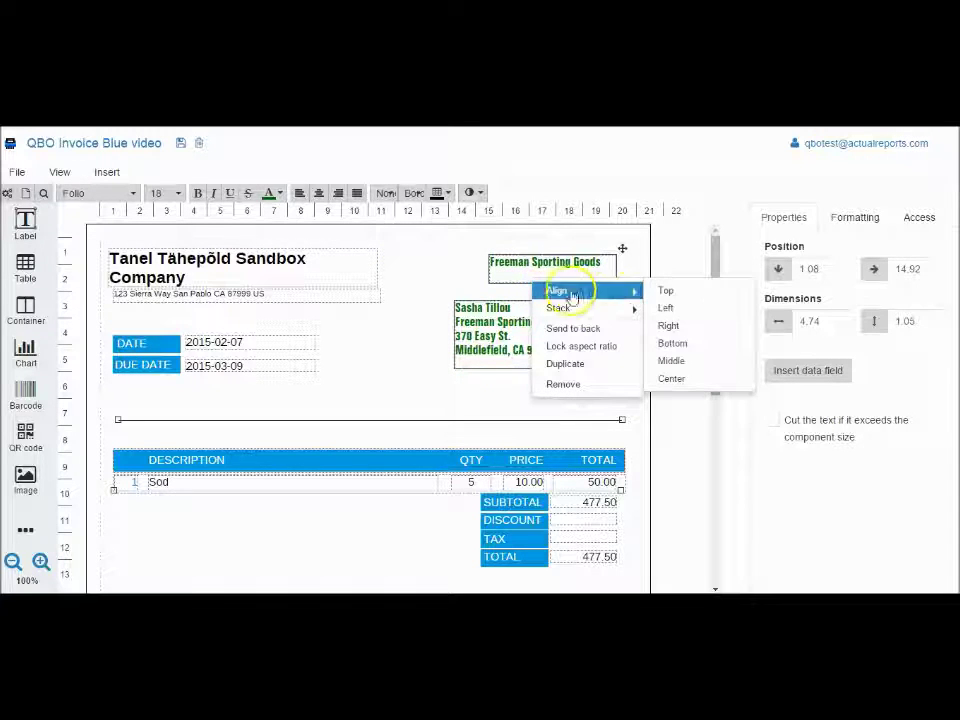
pyautogui.click(688, 308)
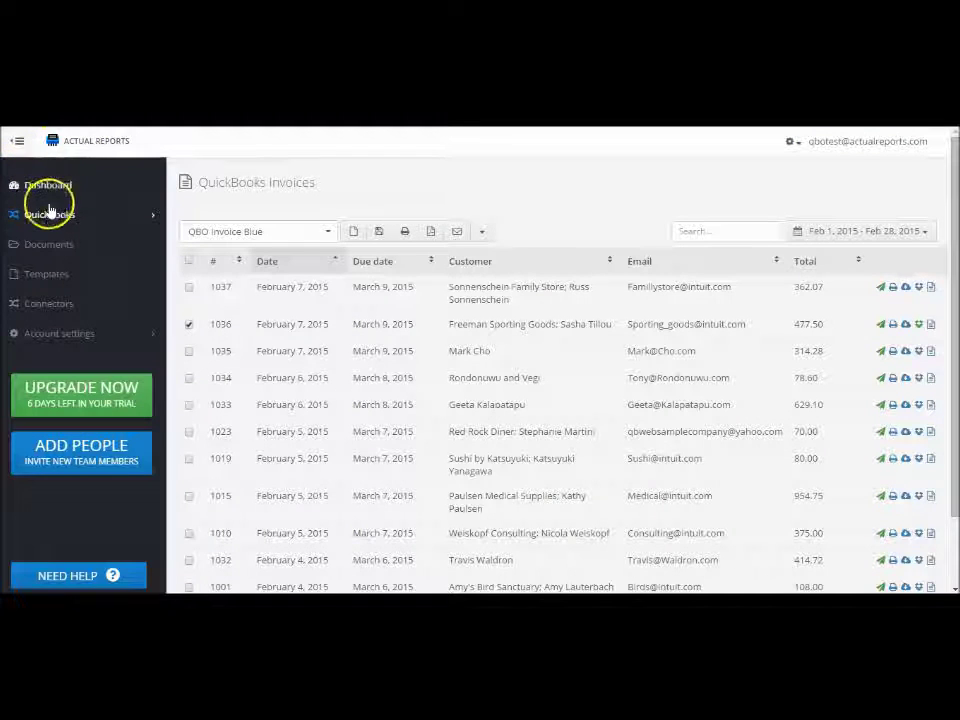
# Open the QuickBooks Invoices list, leaving the date range unchanged.
pyautogui.click(50, 216)
pyautogui.click(49, 247)
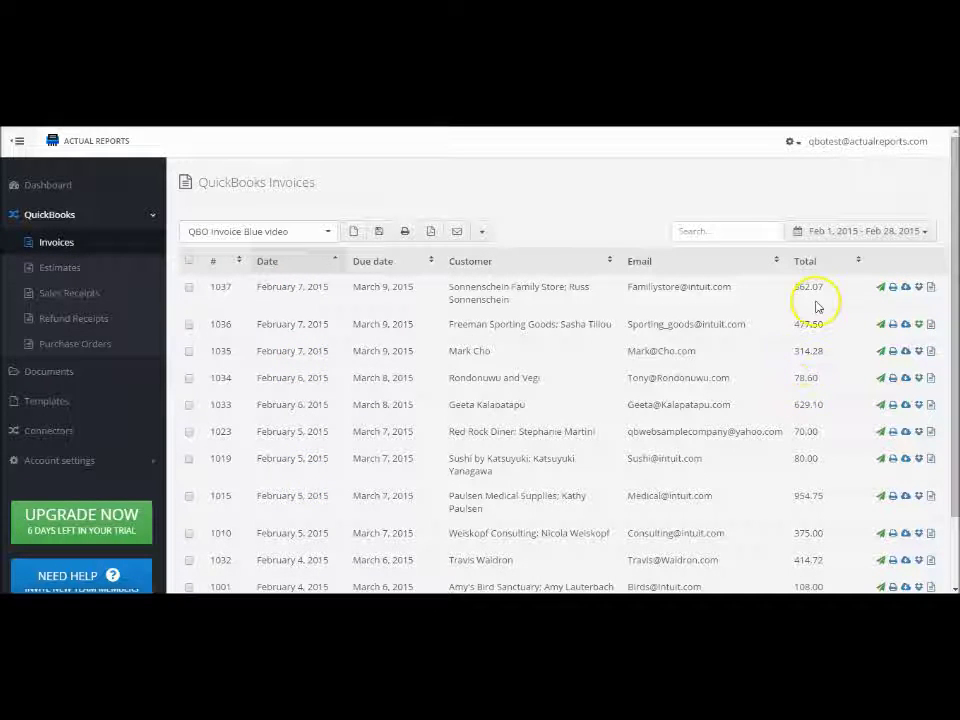
pyautogui.click(921, 232)
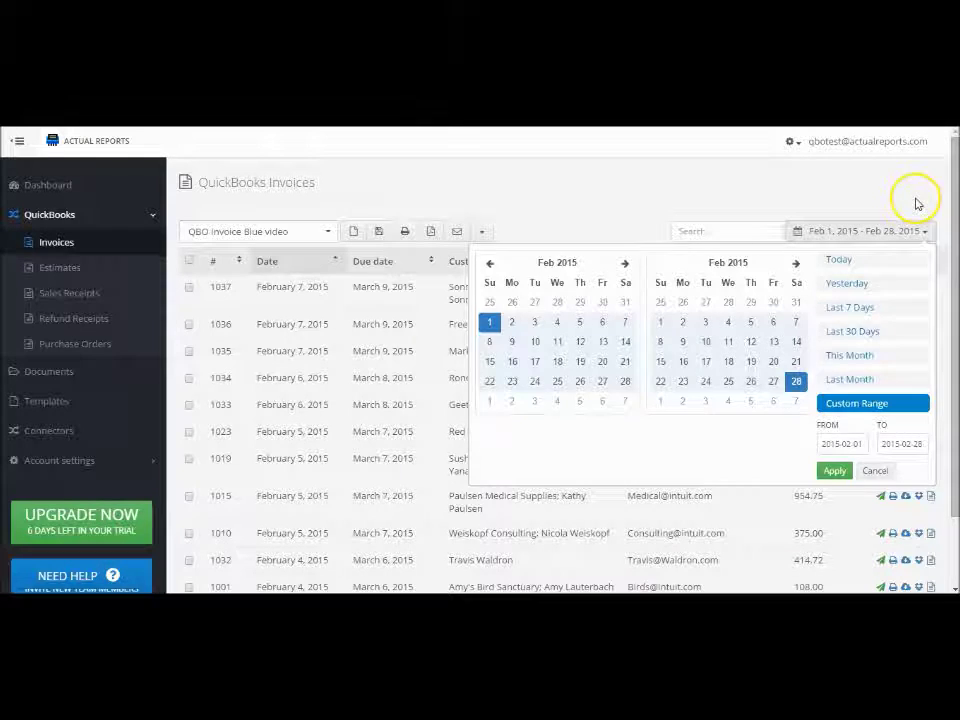
pyautogui.click(915, 204)
# Save invoices 1034–1036 to documents as Invoice #{DocNumber} with the QBO Invoice Green template.
pyautogui.click(305, 232)
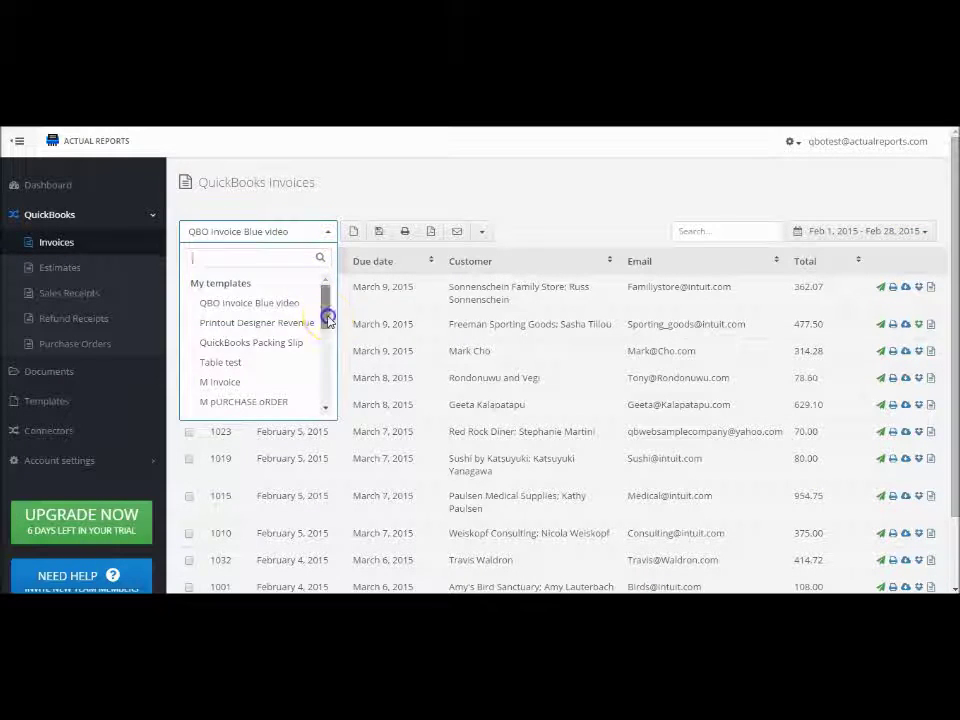
pyautogui.moveTo(326, 315); pyautogui.dragTo(321, 364)
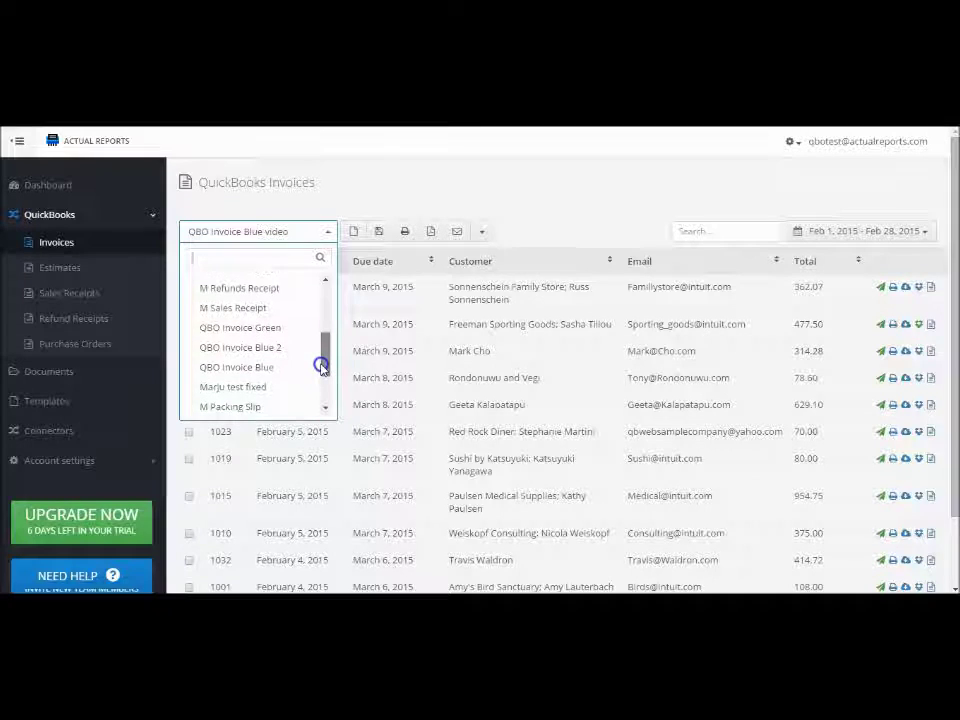
pyautogui.click(281, 347)
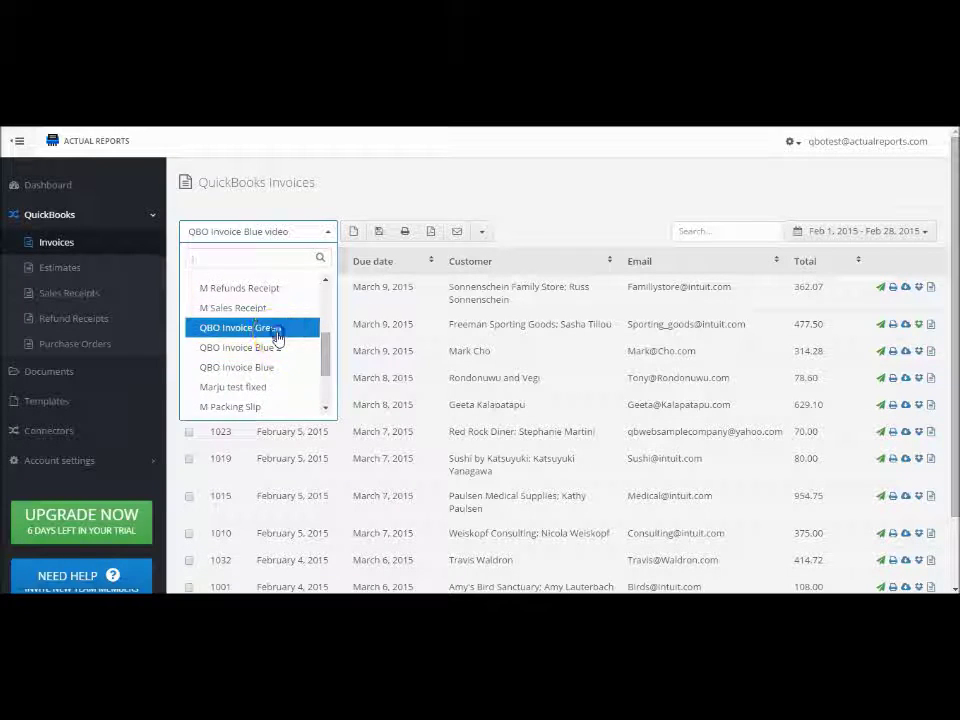
pyautogui.click(272, 328)
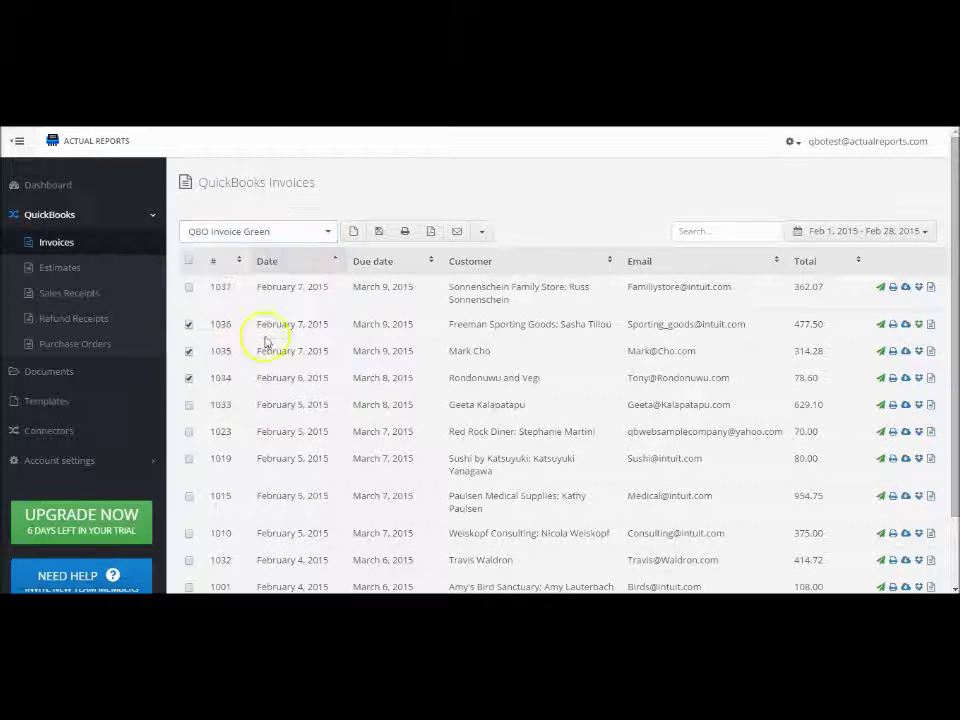
pyautogui.click(378, 231)
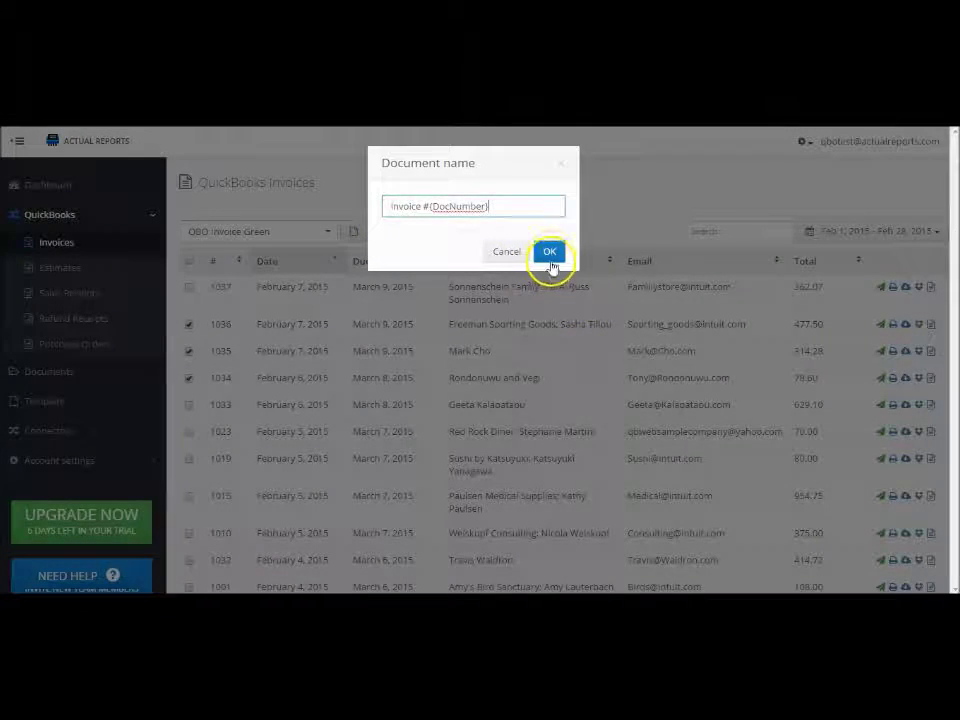
pyautogui.click(549, 251)
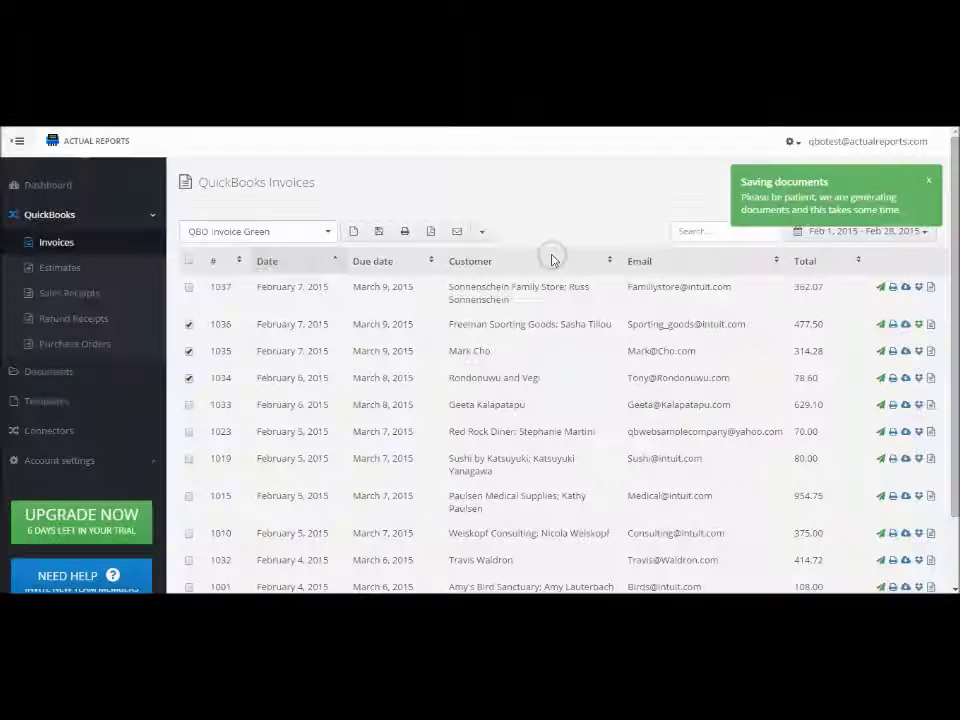
# Batch-email invoices 1034–1036 to each customer's billing address after reviewing the name and recipient fields.
pyautogui.click(461, 232)
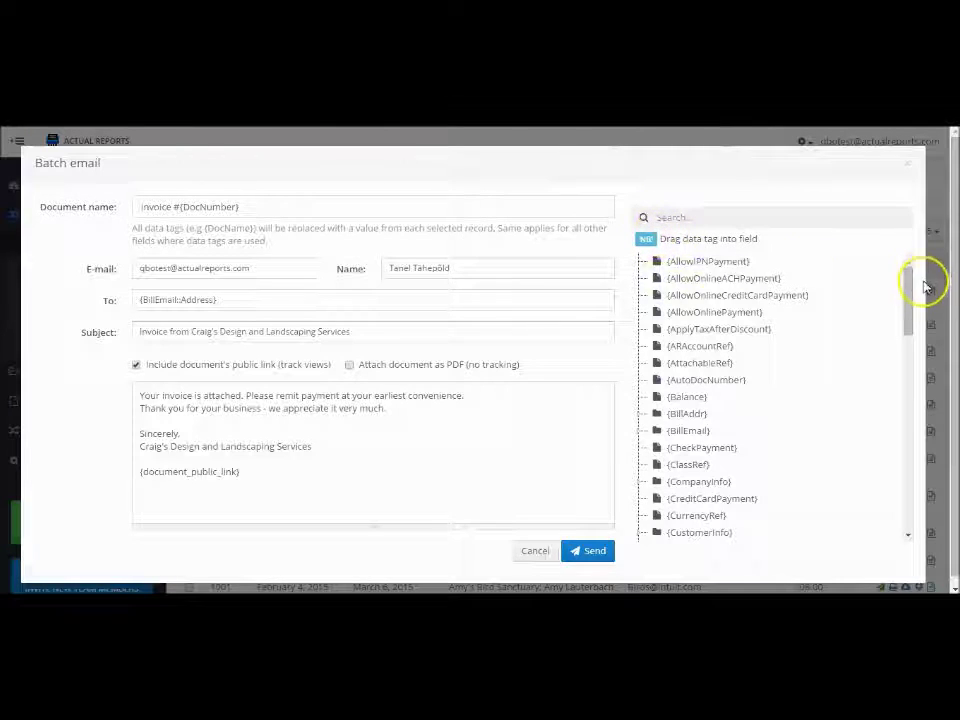
pyautogui.moveTo(913, 285); pyautogui.dragTo(918, 487)
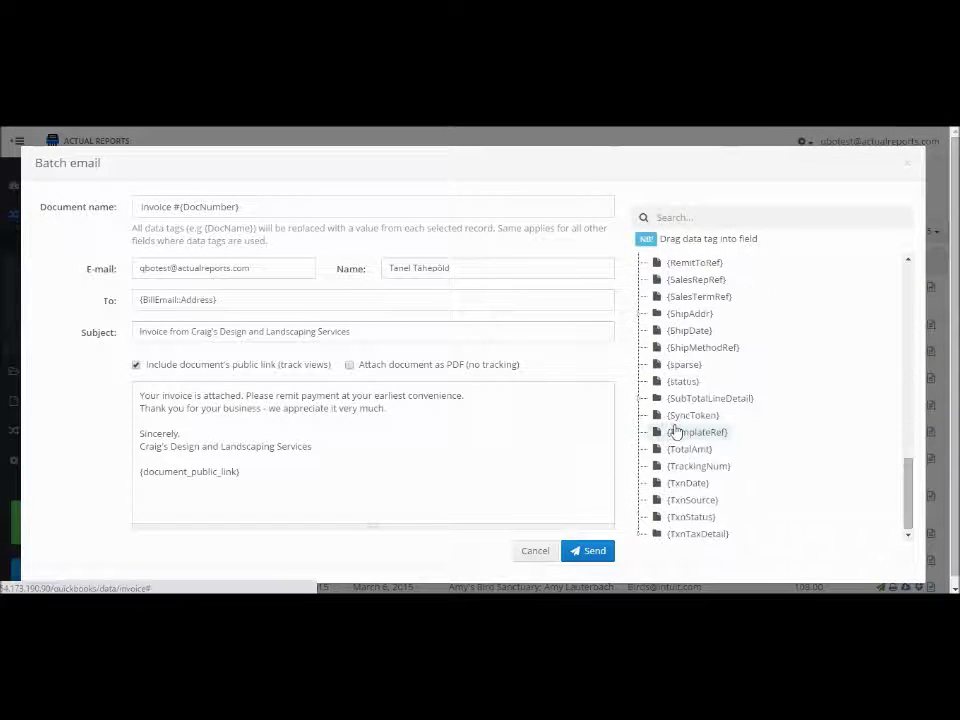
pyautogui.click(332, 204)
pyautogui.click(361, 303)
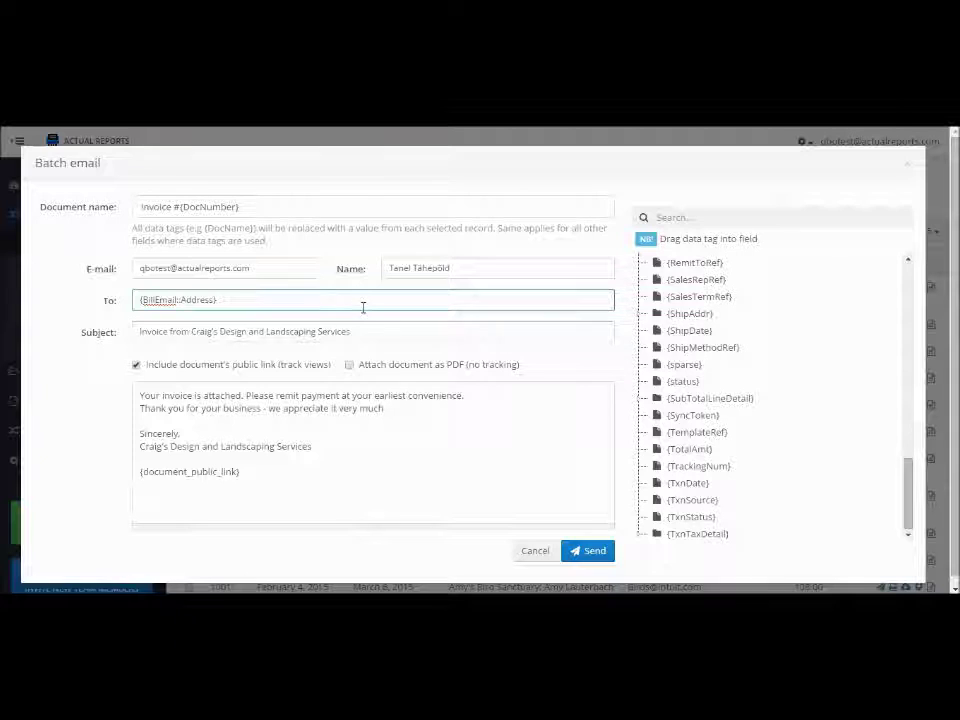
pyautogui.scroll(10, 836, 407)
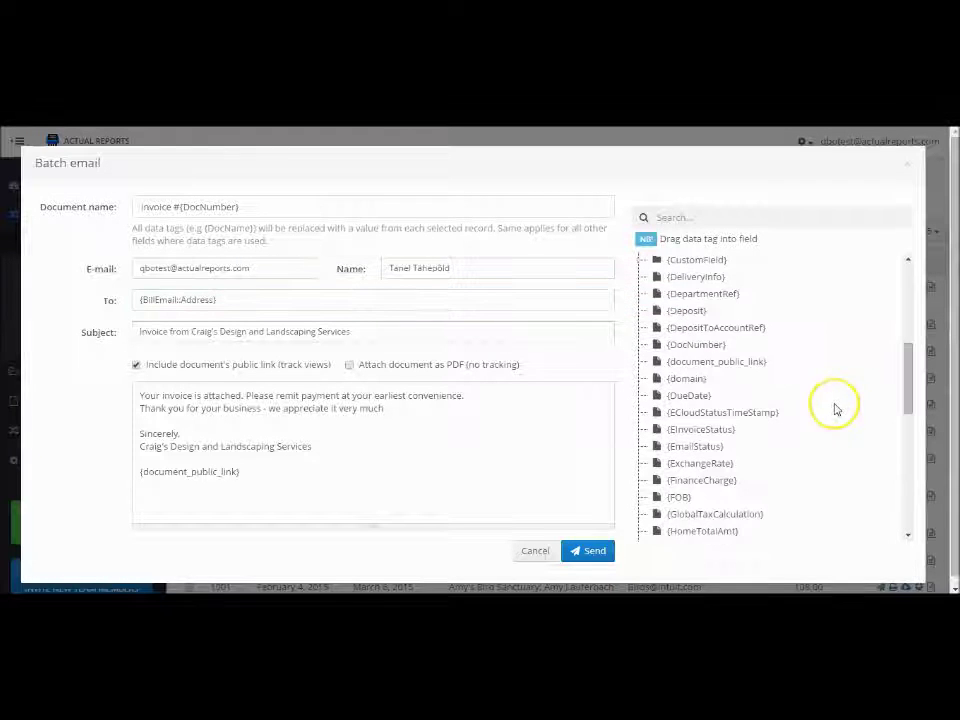
pyautogui.moveTo(681, 396); pyautogui.dragTo(347, 476)
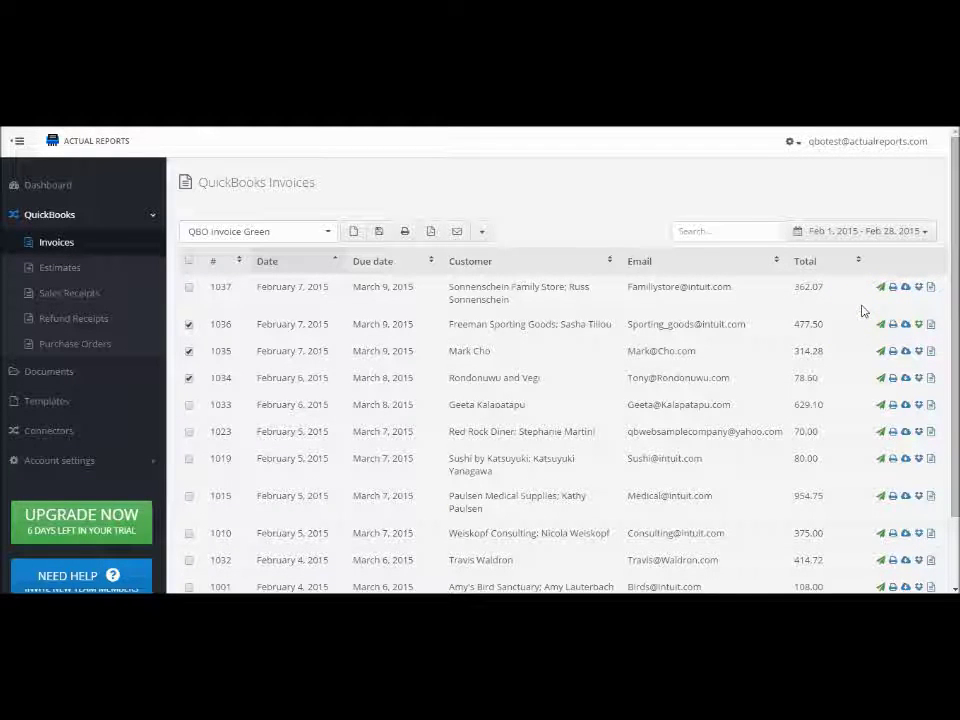
# View the history of Invoice #1036 from the Documents list.
pyautogui.click(43, 376)
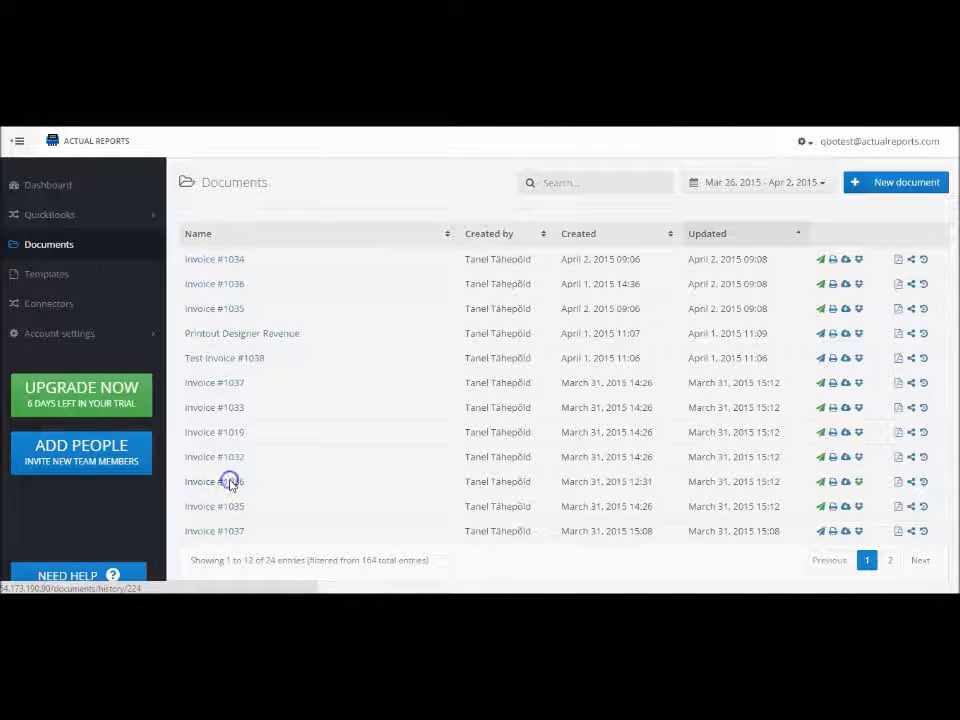
pyautogui.click(525, 476)
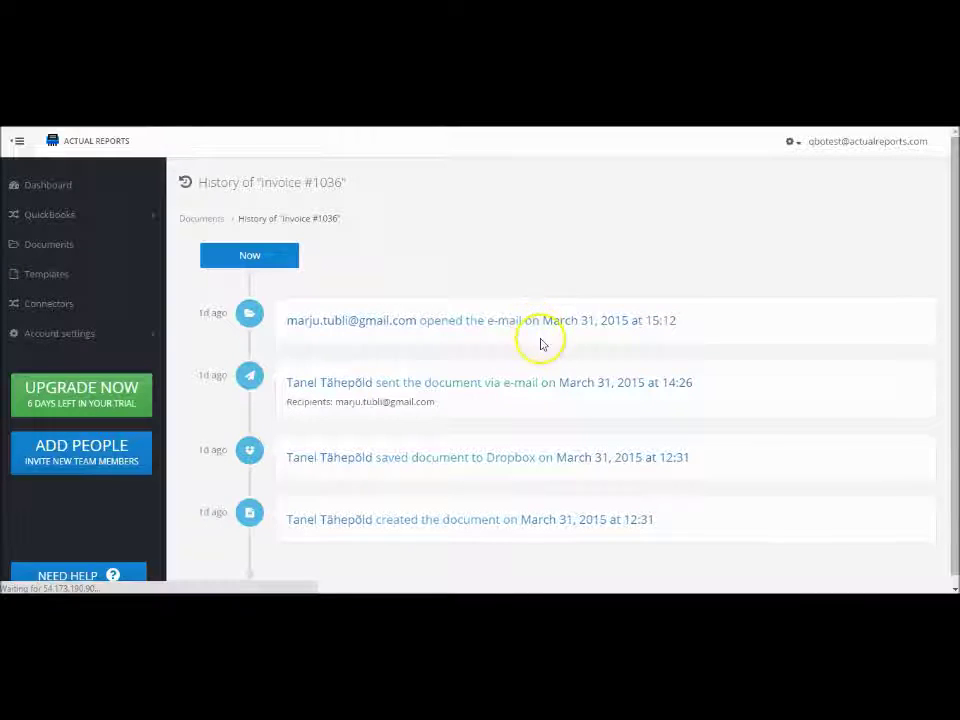